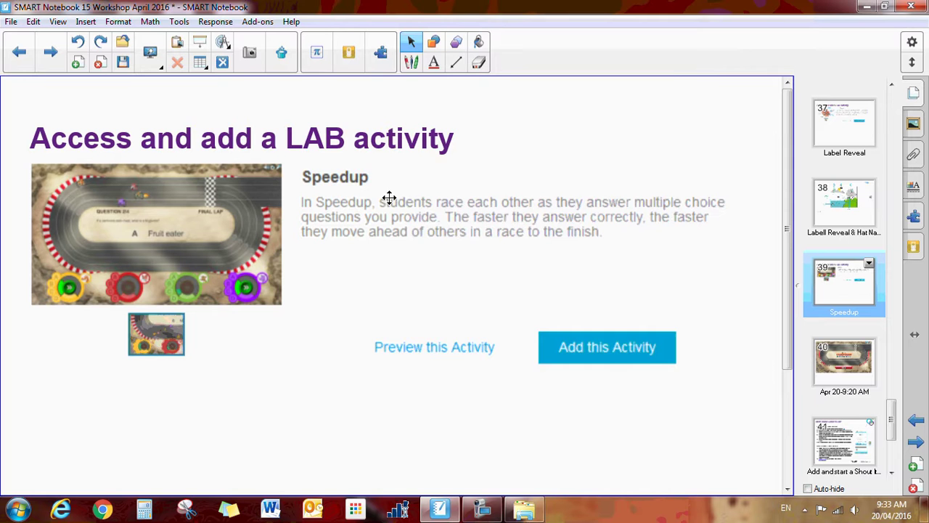
# Open the Lesson Activity Builder, preview the Speedup activity and add it
pyautogui.click(282, 54)
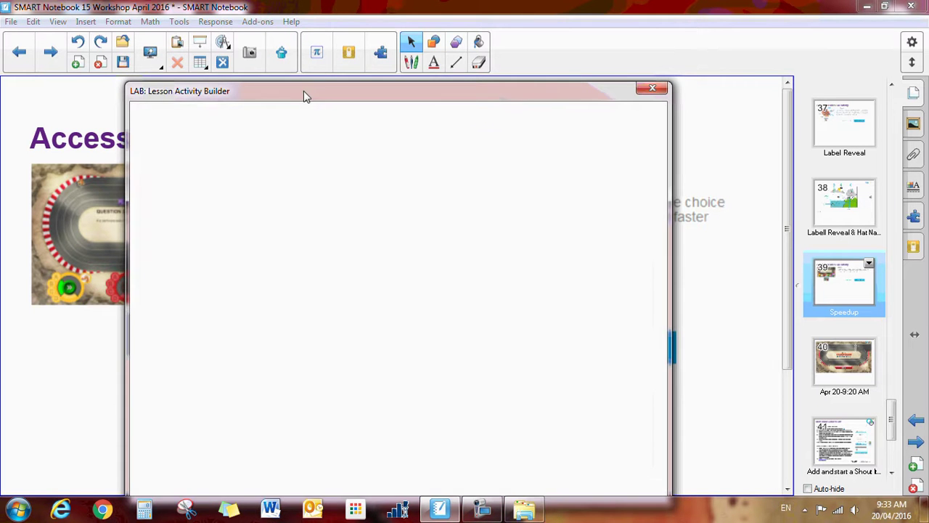
pyautogui.moveTo(303, 91); pyautogui.dragTo(276, 51)
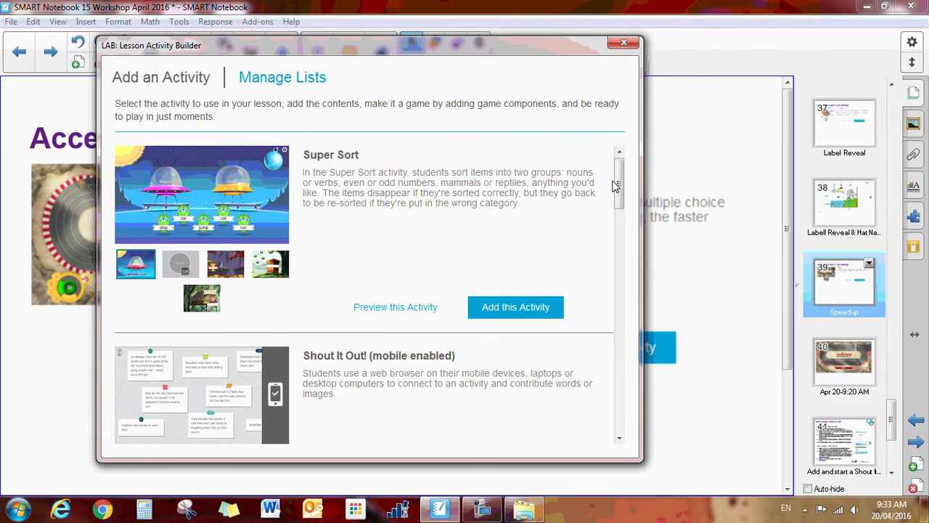
pyautogui.moveTo(622, 187); pyautogui.dragTo(633, 412)
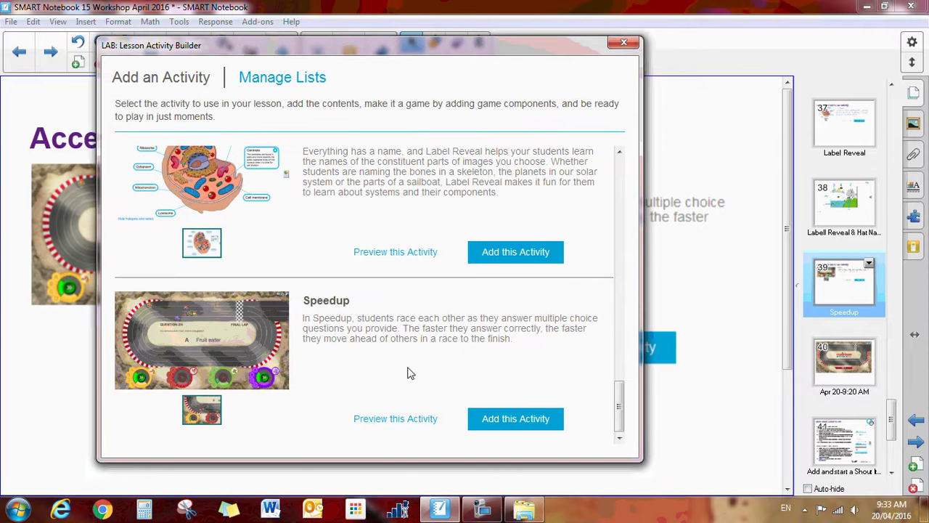
pyautogui.click(372, 424)
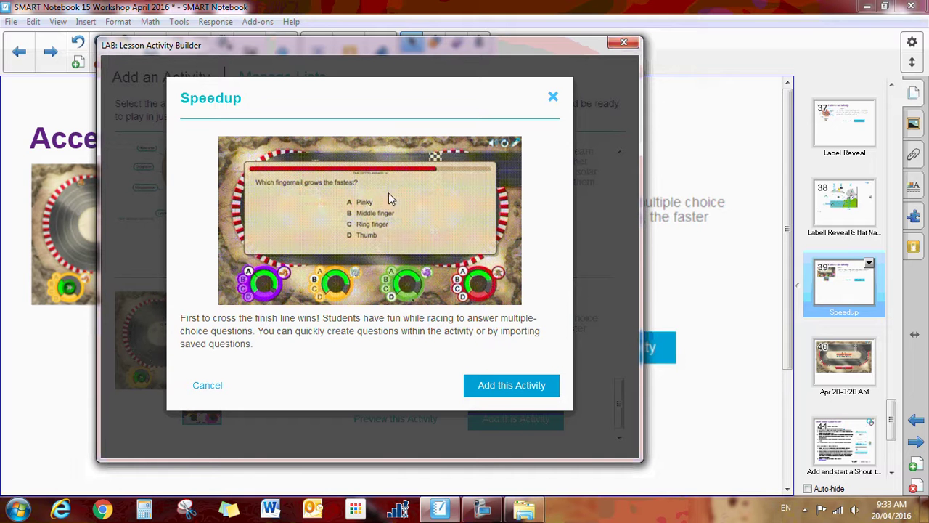
pyautogui.click(505, 392)
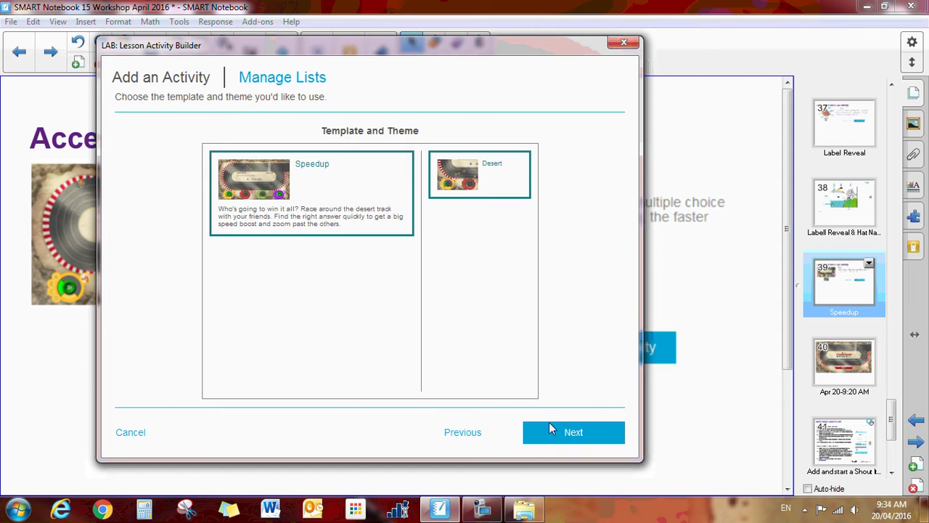
# Accept the Speedup template with the Desert theme and enter a question asking Saskatchewan's capital
pyautogui.click(552, 433)
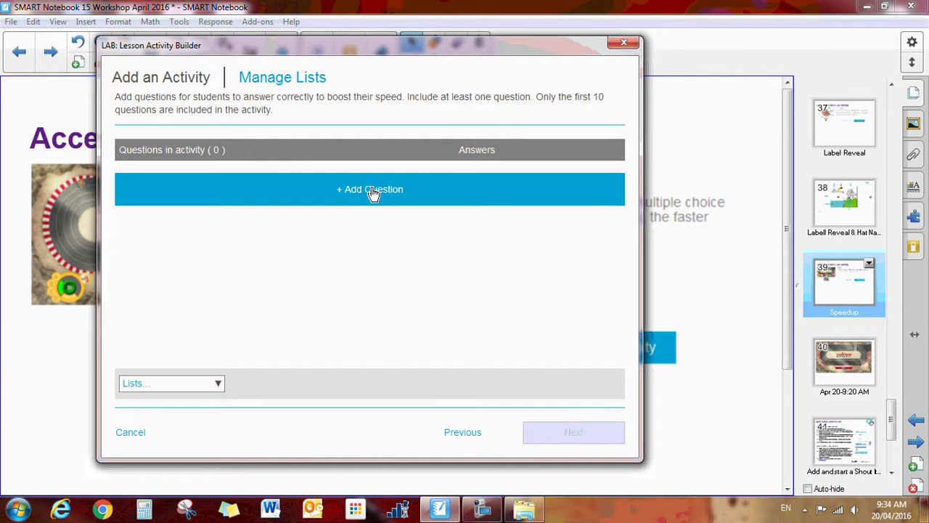
pyautogui.click(366, 191)
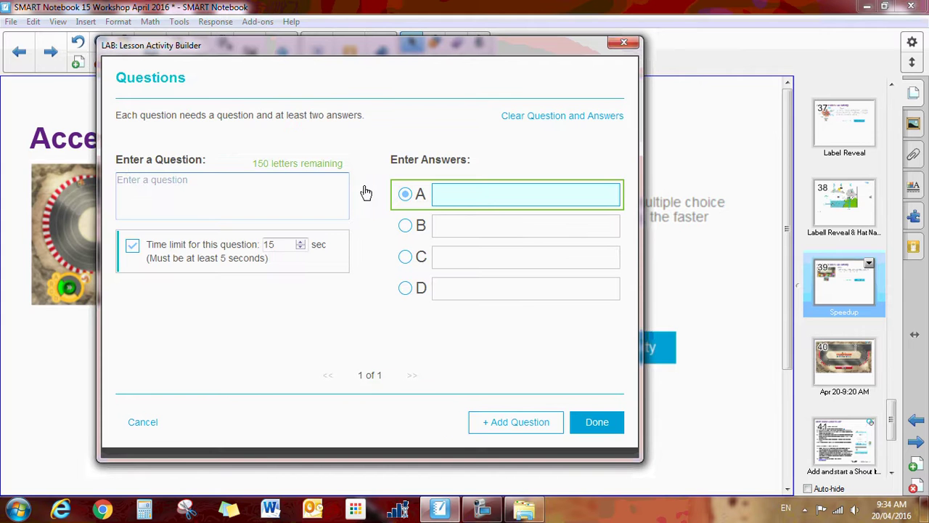
pyautogui.write('What is th')
pyautogui.write('e captial of S')
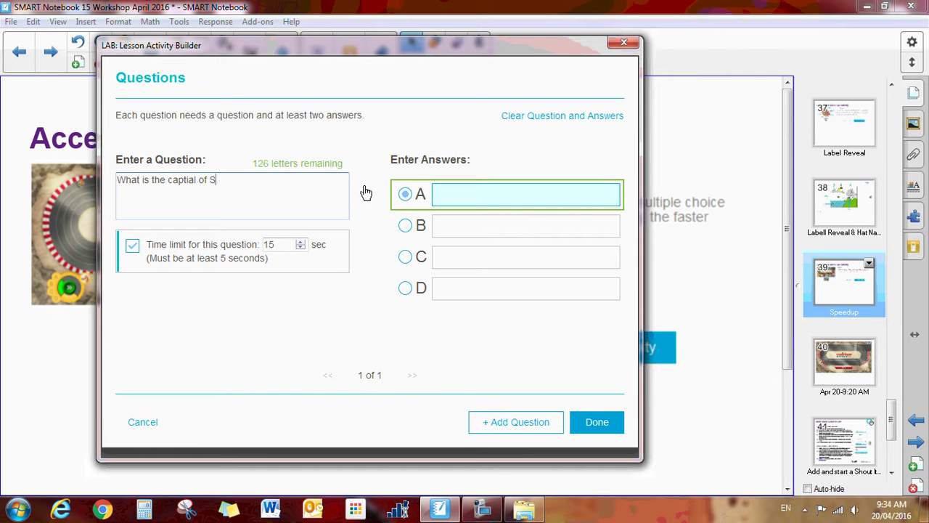
pyautogui.write('atchewan?')
# Enter answers Regina, Prince Albert, Saskatoon and Melfort for the Saskatchewan question
pyautogui.click(458, 193)
pyautogui.write('Regina')
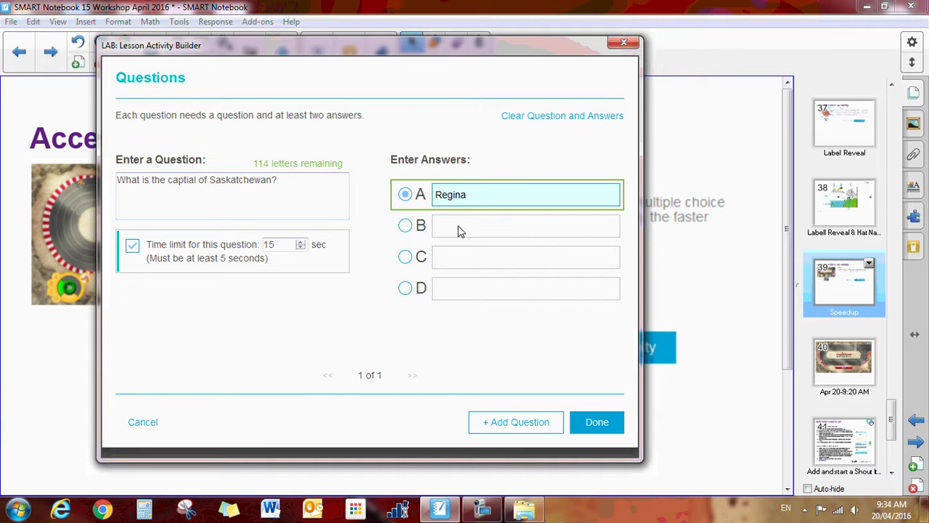
pyautogui.click(458, 229)
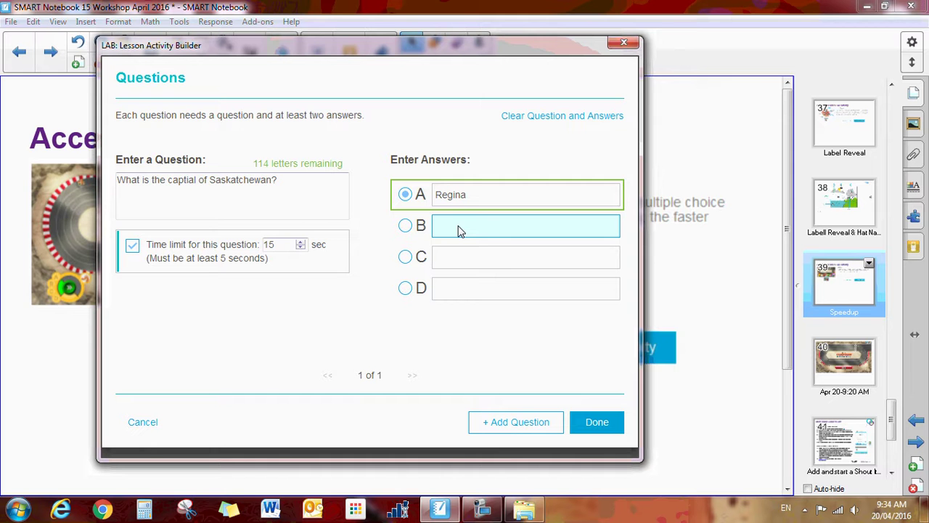
pyautogui.write('Prince Albert')
pyautogui.press('Tab')
pyautogui.write('Saskatoon')
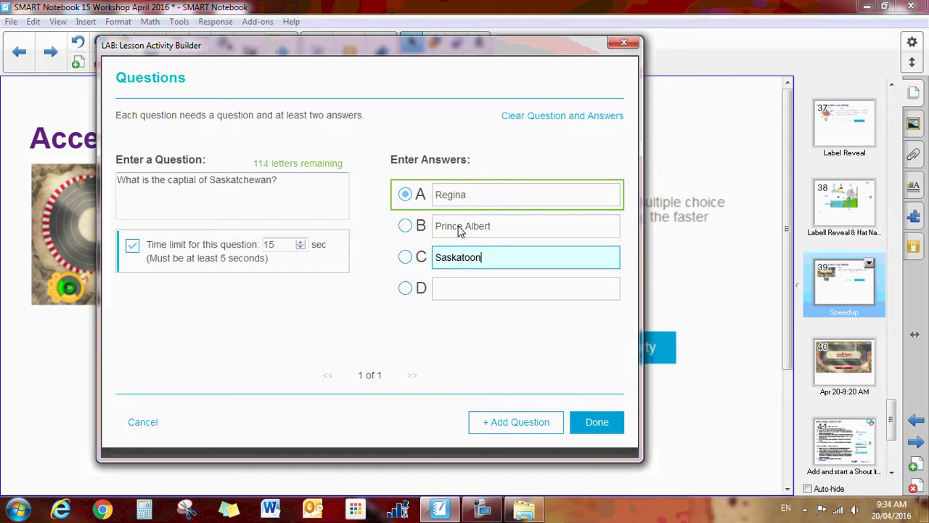
pyautogui.press('Tab')
pyautogui.write('Melfort')
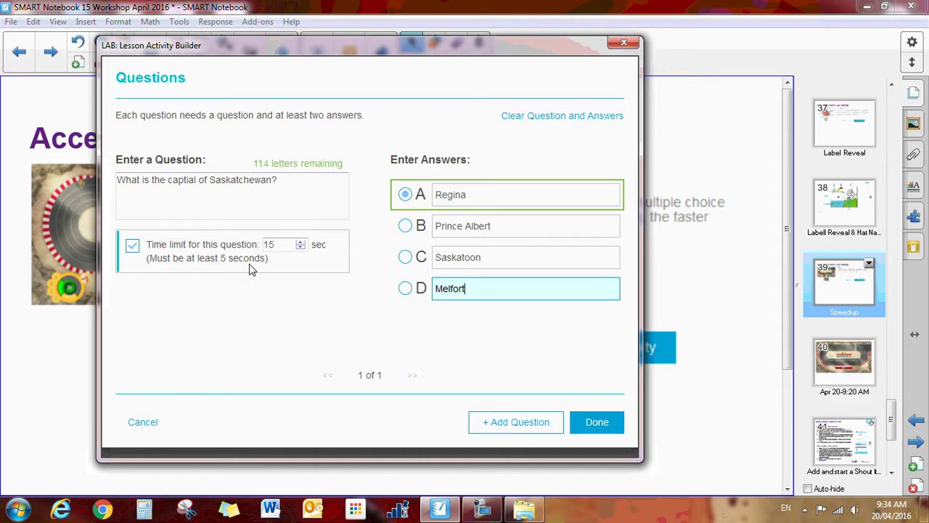
# Add 'What is the captial of Alberta?' with answers Edmonton, Calgary, Banff and Red Deer
pyautogui.click(514, 423)
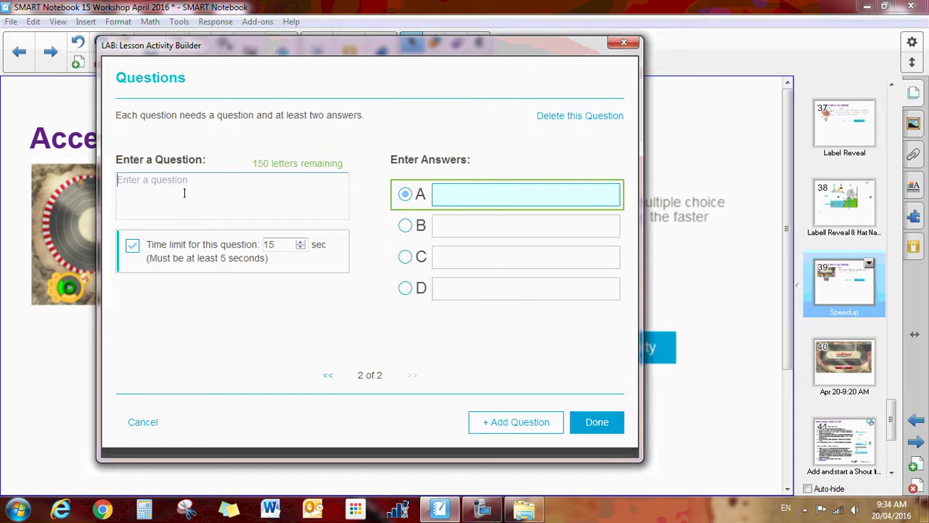
pyautogui.write('What is the captial of Alb')
pyautogui.write('erta?')
pyautogui.press('Tab')
pyautogui.write('Edmonton')
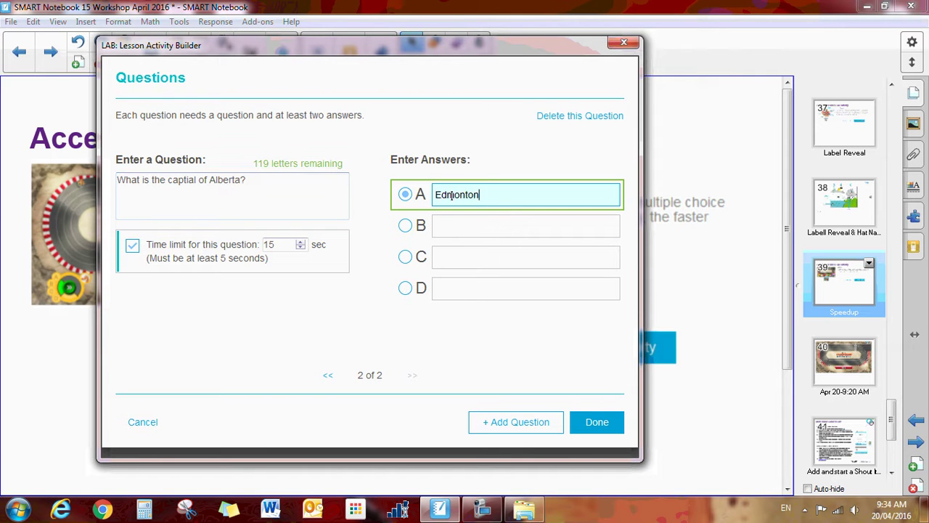
pyautogui.press('Tab')
pyautogui.write('Calgary')
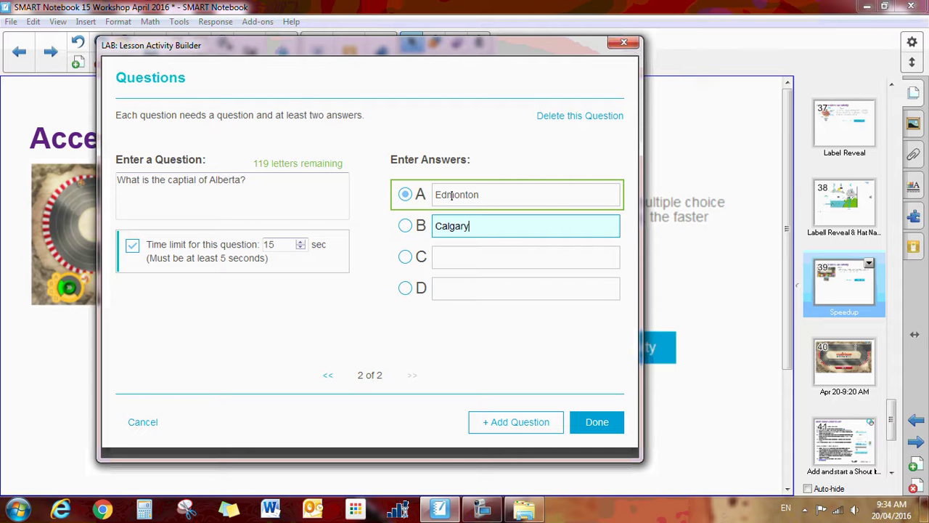
pyautogui.press('Tab')
pyautogui.write('Banff')
pyautogui.press('Tab')
pyautogui.write('Red Deer')
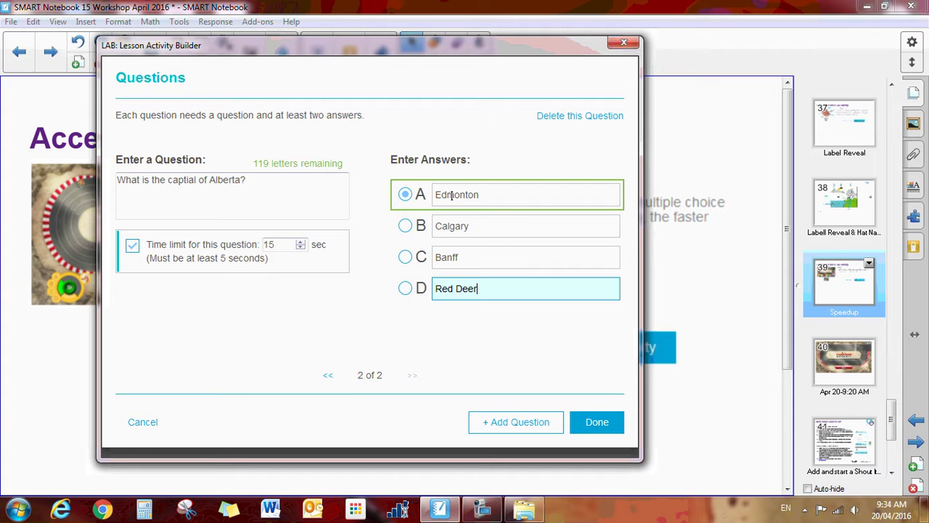
# Return to the question list, check its Lists dropdown, and finish the activity without game components
pyautogui.click(593, 424)
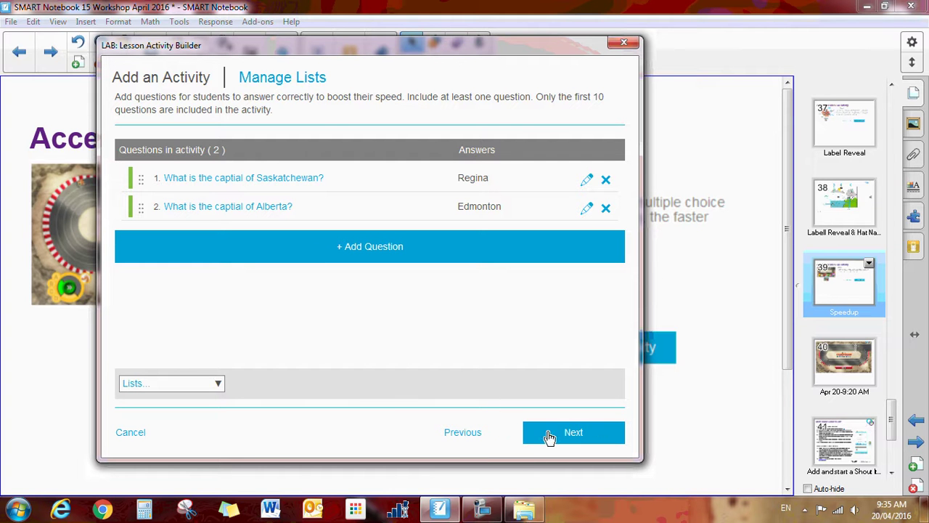
pyautogui.click(214, 390)
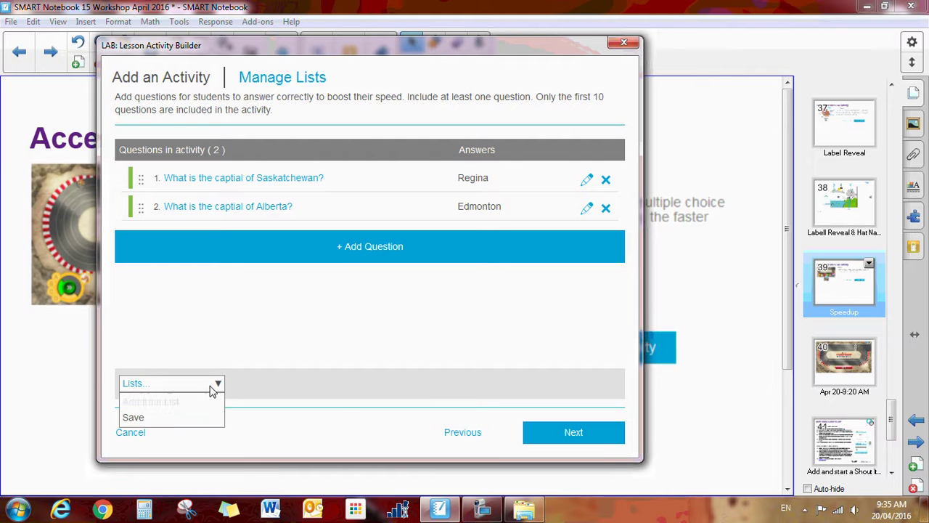
pyautogui.click(181, 393)
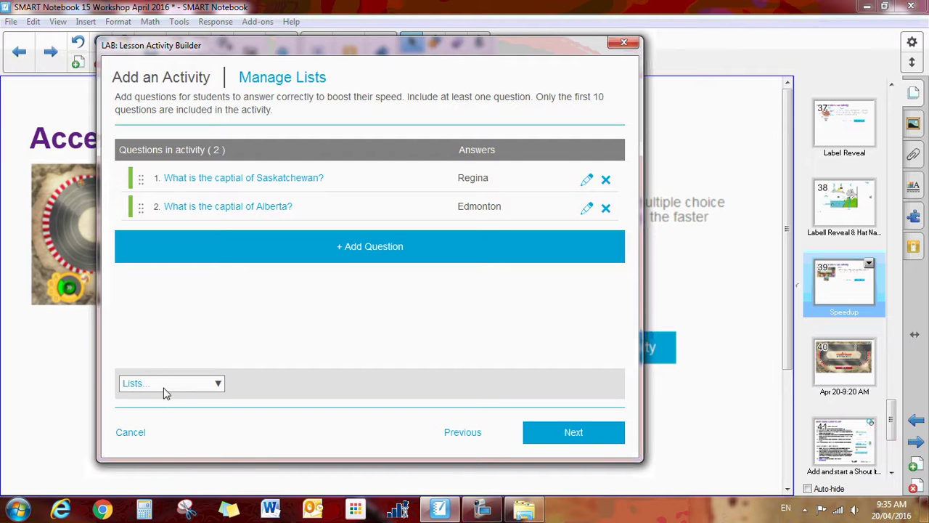
pyautogui.click(164, 392)
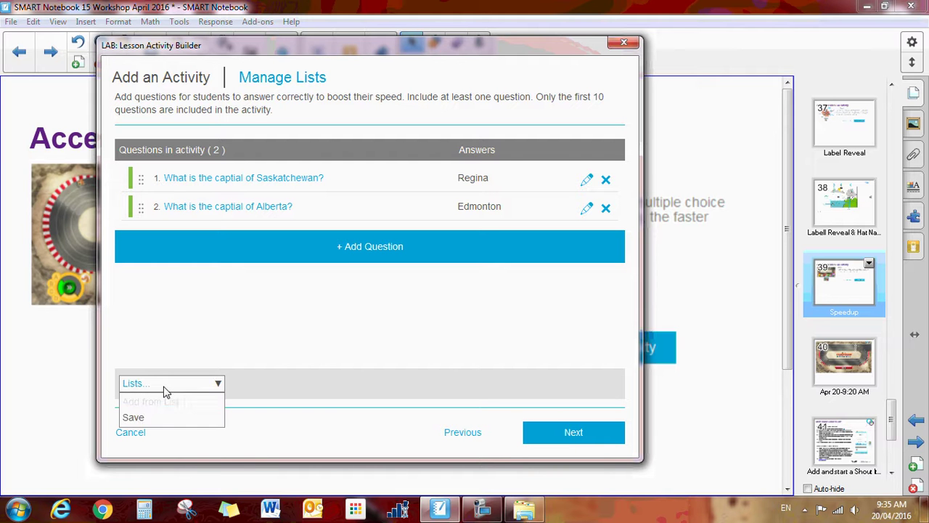
pyautogui.click(217, 425)
pyautogui.click(588, 434)
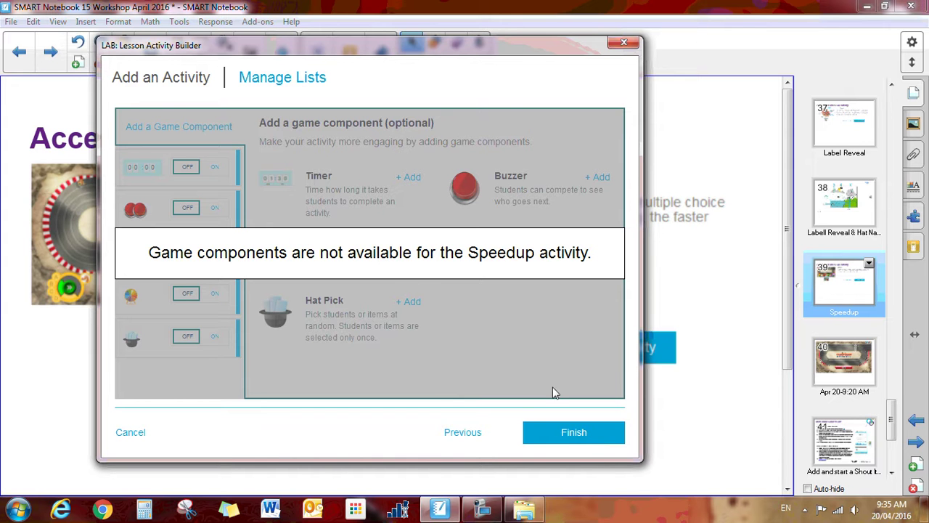
pyautogui.click(574, 434)
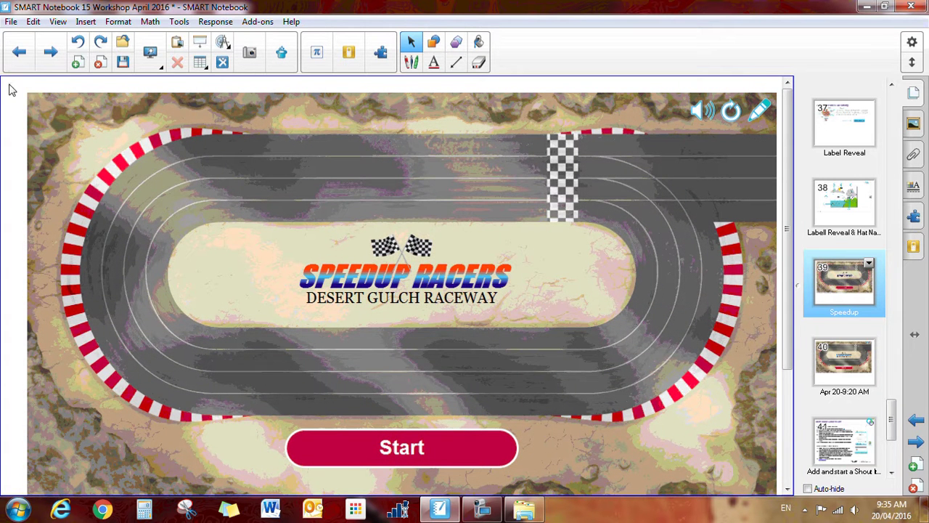
# Select the Desert Gulch Raceway objects, nudge them, then put them back and deselect
pyautogui.moveTo(9, 85)
pyautogui.mouseDown()
pyautogui.moveTo(247, 170)
pyautogui.moveTo(457, 201)
pyautogui.moveTo(587, 315)
pyautogui.moveTo(772, 426)
pyautogui.moveTo(778, 448)
pyautogui.mouseUp()
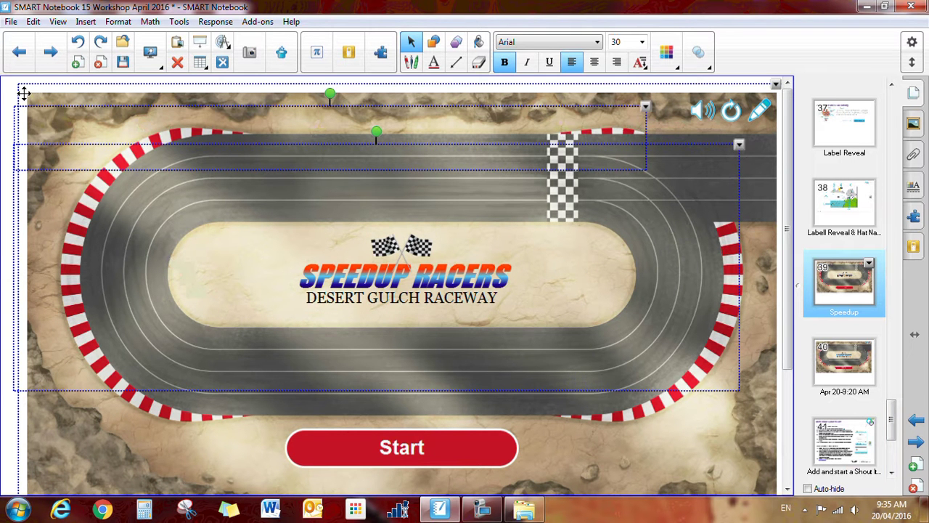
pyautogui.moveTo(23, 93)
pyautogui.mouseDown()
pyautogui.moveTo(31, 138)
pyautogui.moveTo(54, 93)
pyautogui.moveTo(15, 92)
pyautogui.mouseUp()
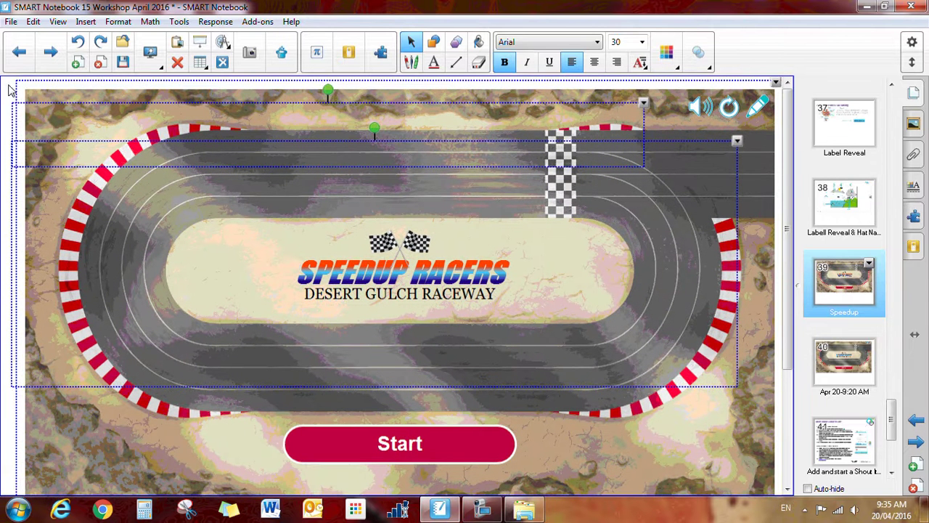
pyautogui.click(10, 90)
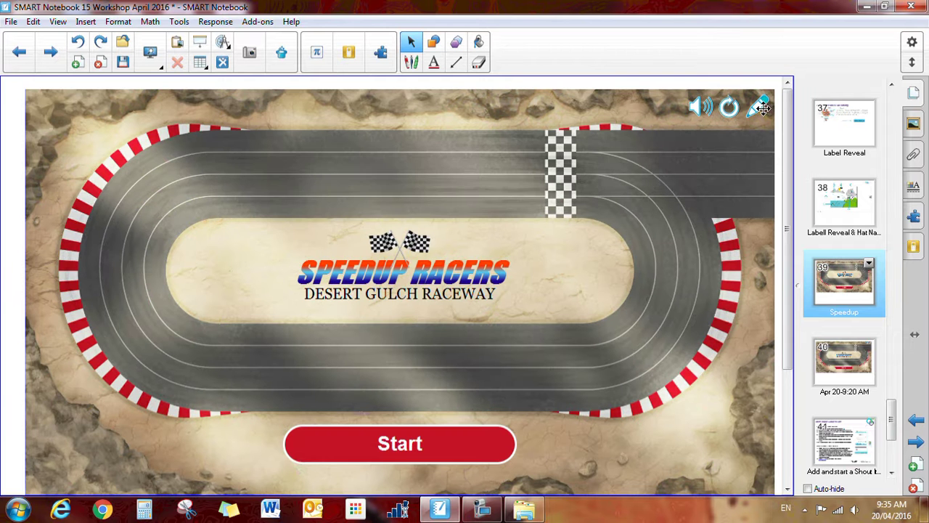
# Start the Speedup race with 2 racers
pyautogui.click(391, 446)
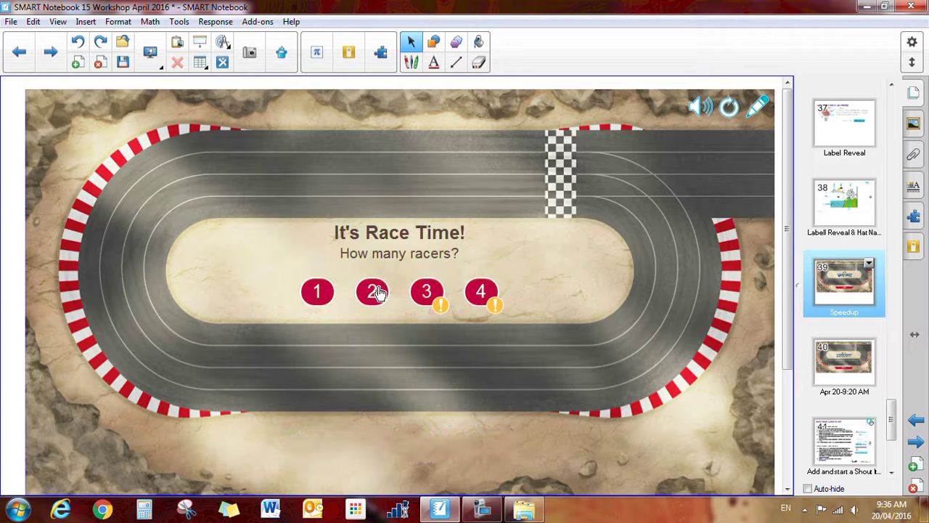
pyautogui.click(377, 292)
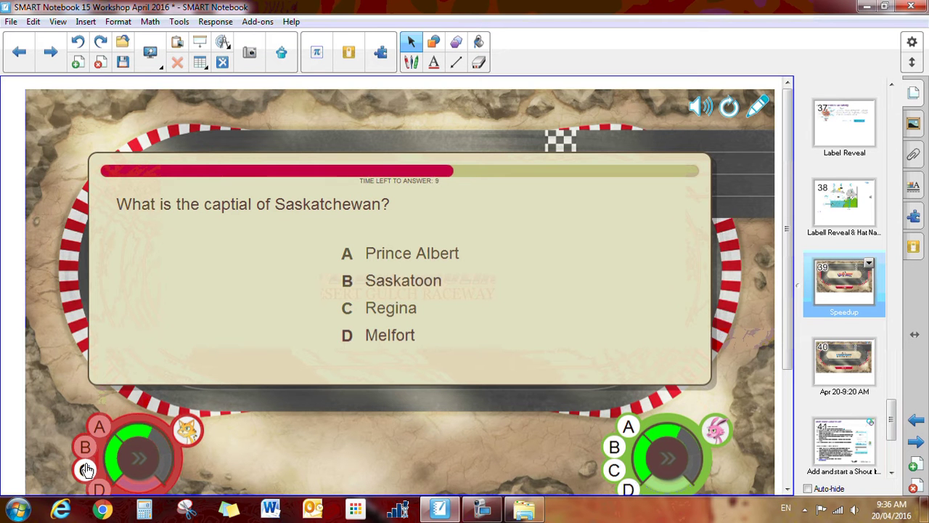
# Answer both capital questions for each racer, choosing Prince Albert, Edmonton and Banff
pyautogui.click(628, 429)
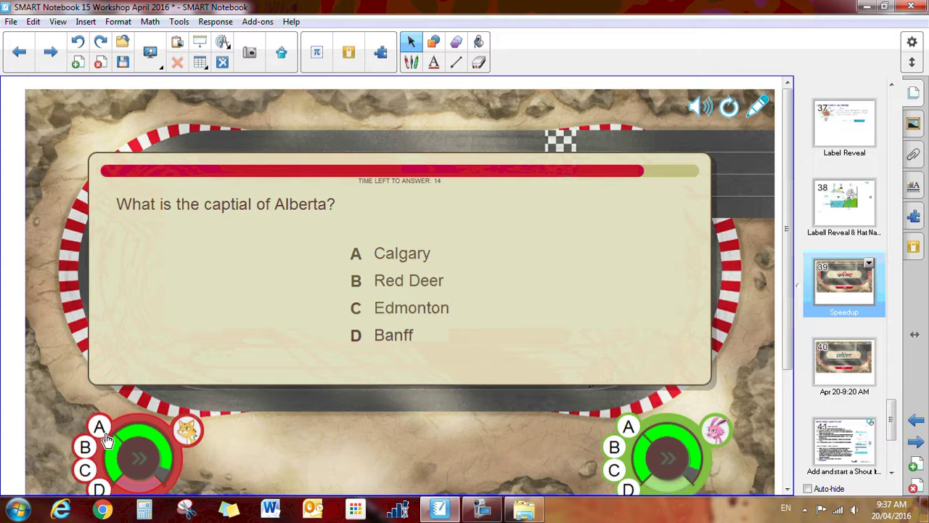
pyautogui.click(83, 470)
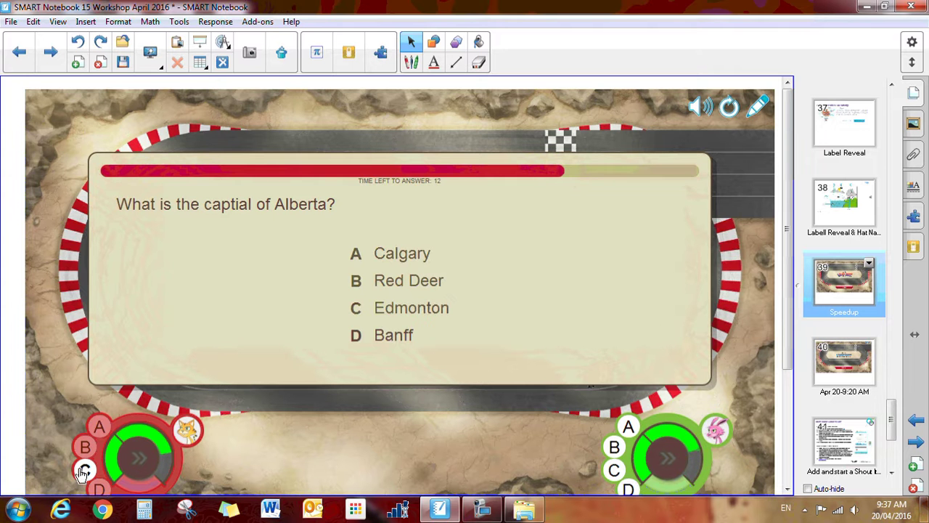
pyautogui.click(628, 489)
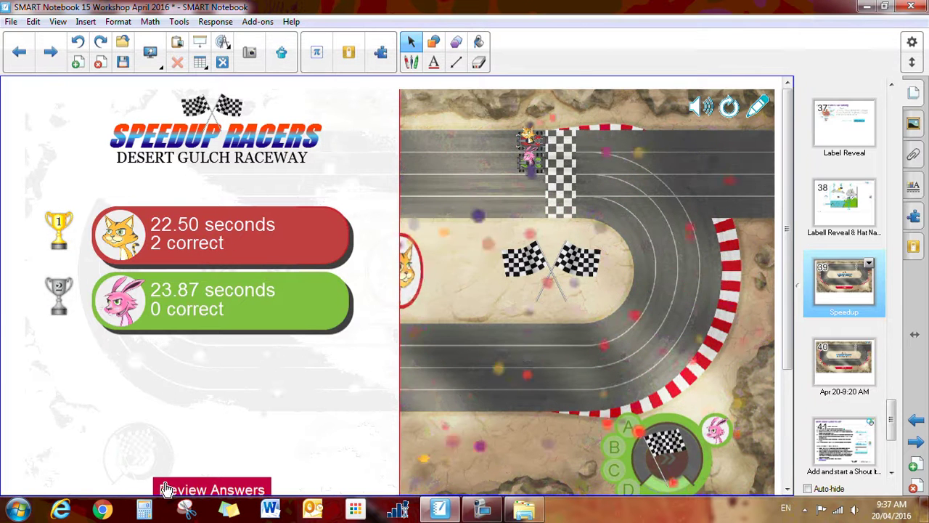
# Review the answers, reveal Regina for question 1, and advance to Question 2 of 2
pyautogui.click(201, 490)
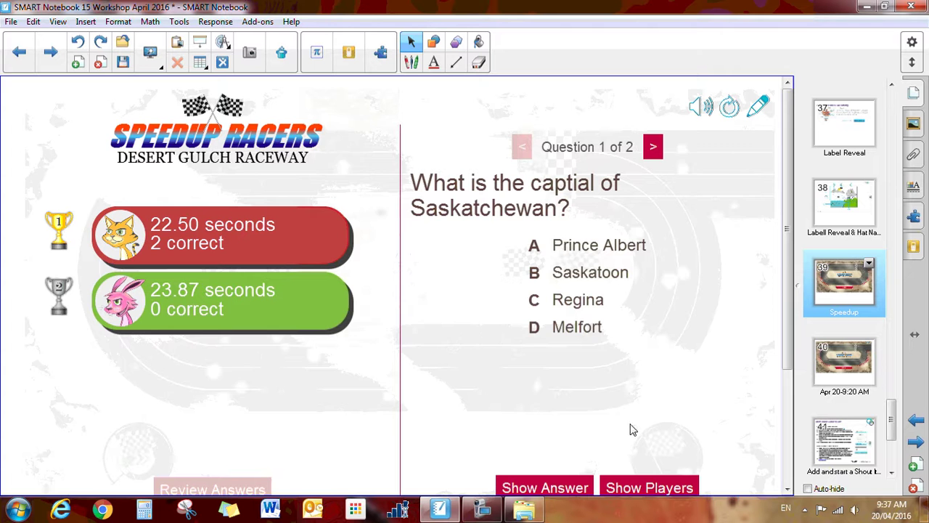
pyautogui.click(542, 485)
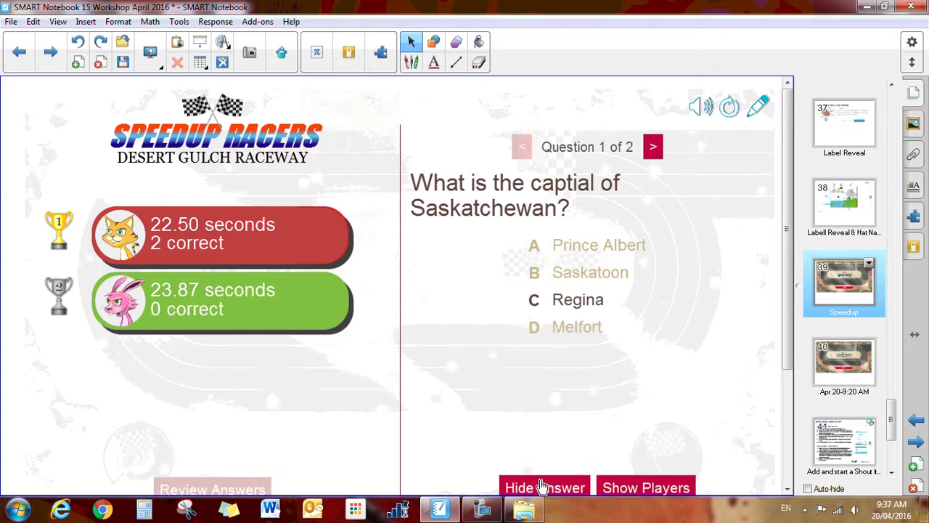
pyautogui.click(653, 148)
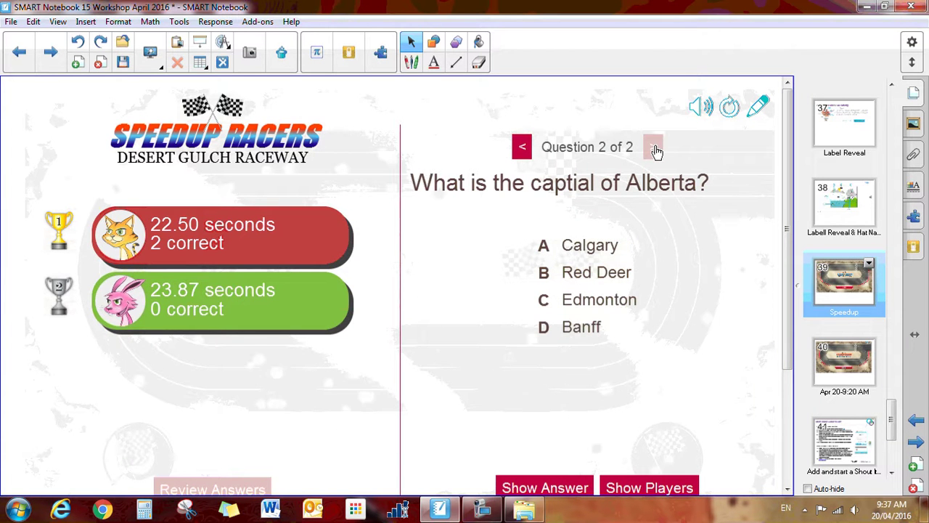